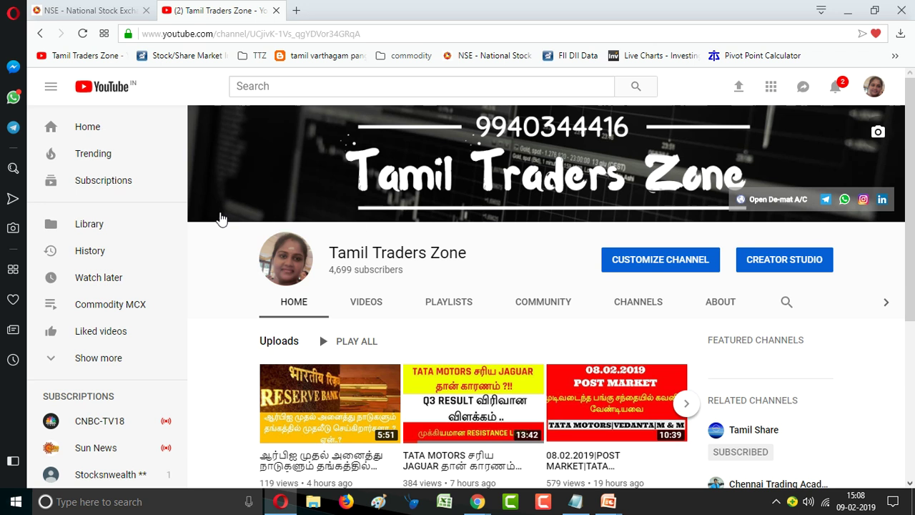
- Switch to Excel and select cell F3 in the blank workbook
left_click(457, 503)
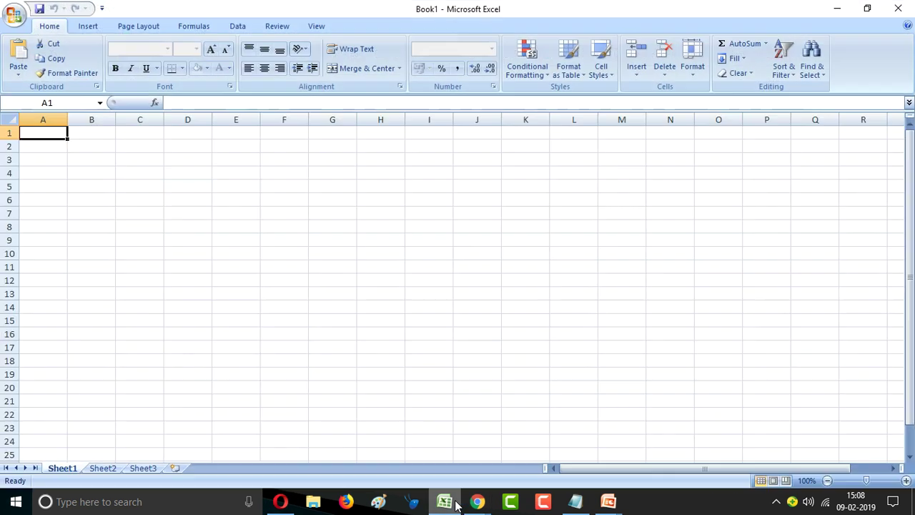
left_click(300, 163)
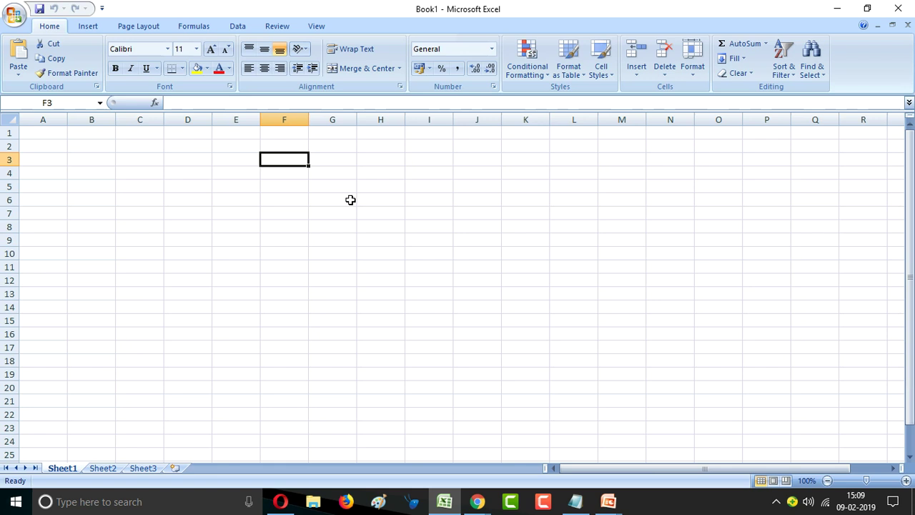
- Return to the browser and examine the NIFTY option chain's calls and puts on the NSE page
key("alt+Tab")
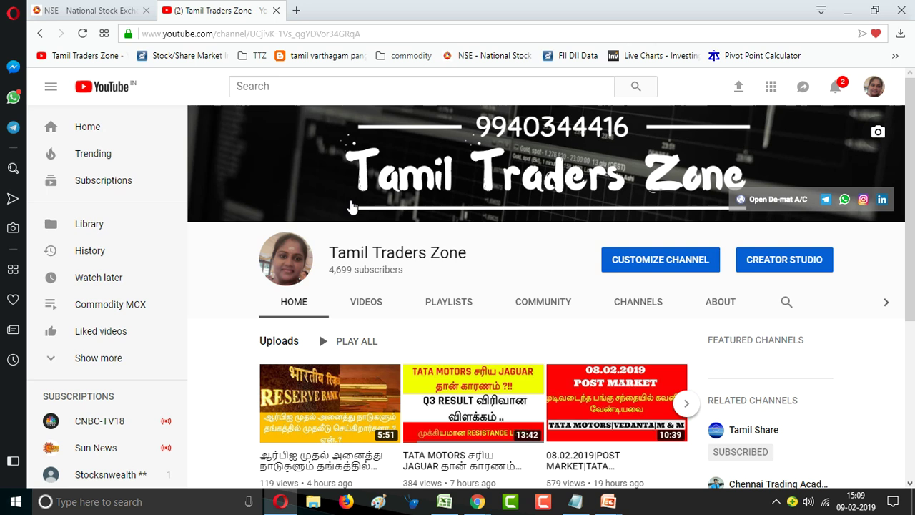
left_click(78, 10)
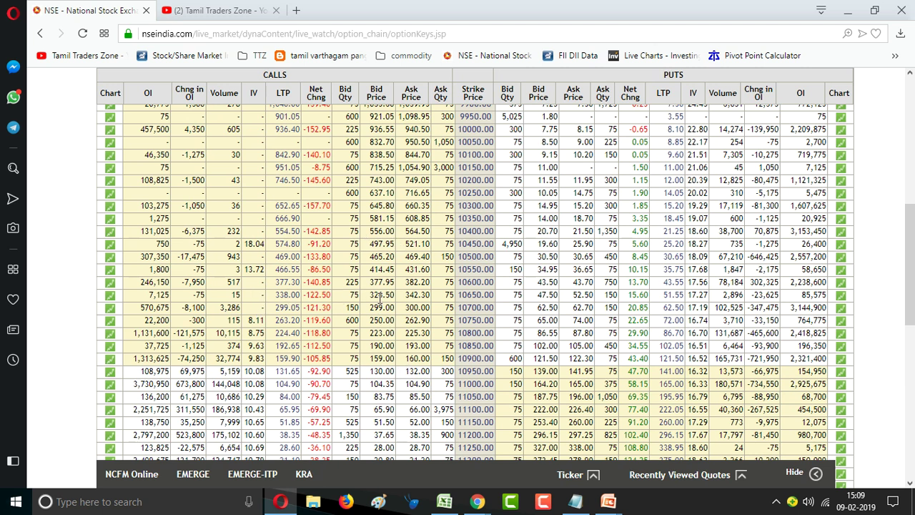
scroll(379, 286, "up", 3)
scroll(451, 275, "up", 4)
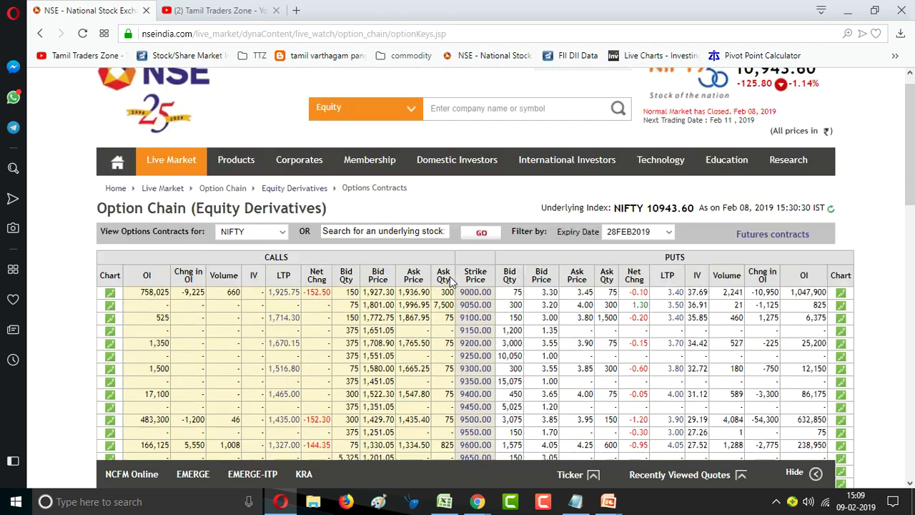
mouse_move(461, 184)
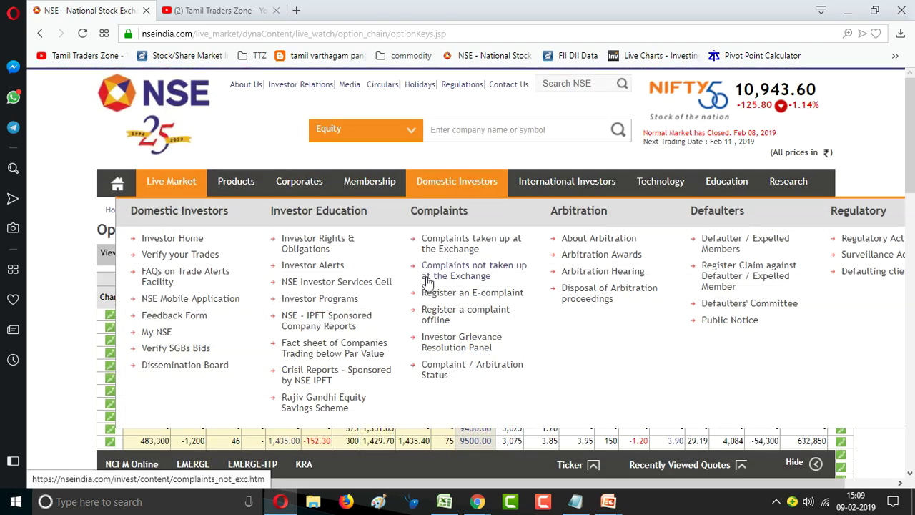
scroll(301, 290, "down", 2)
scroll(207, 300, "down", 1)
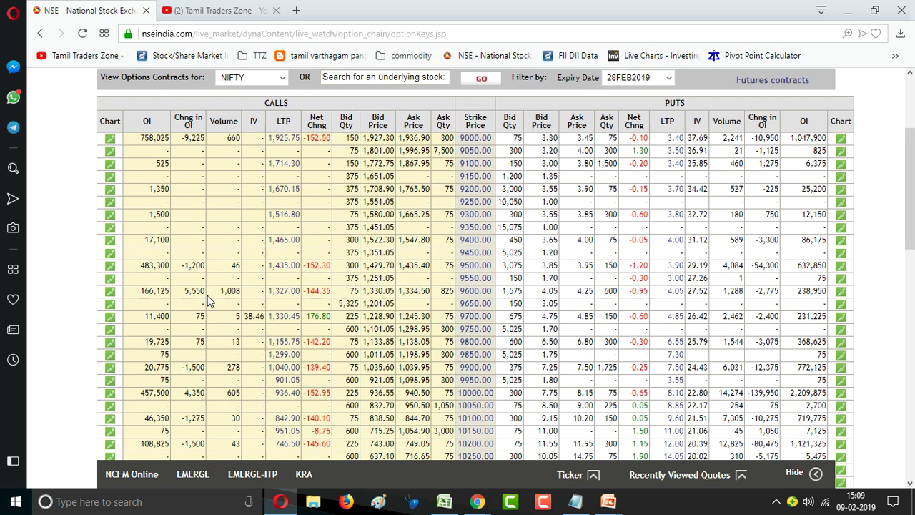
scroll(288, 301, "down", 1)
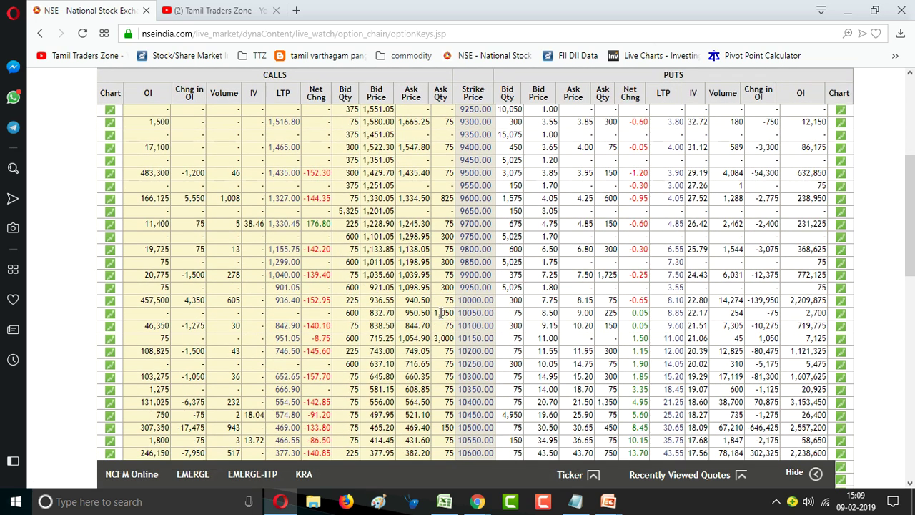
- Open the Investing.com live charts in a new browser tab and load the Nifty 50 chart from NSE
left_click(297, 11)
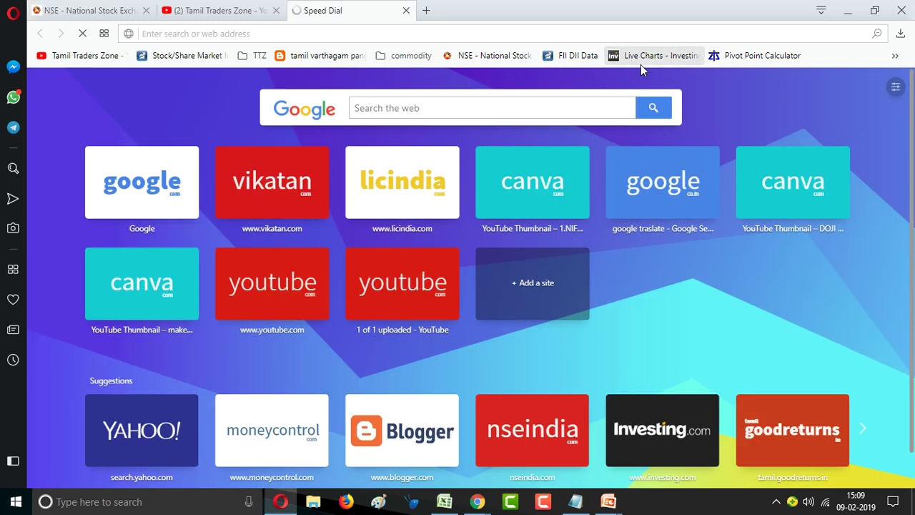
left_click(640, 58)
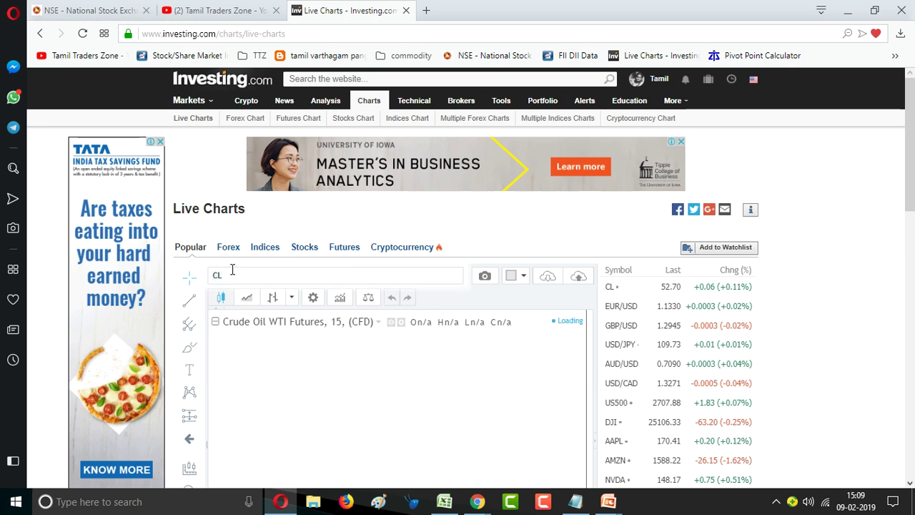
left_click(233, 271)
type("nifty")
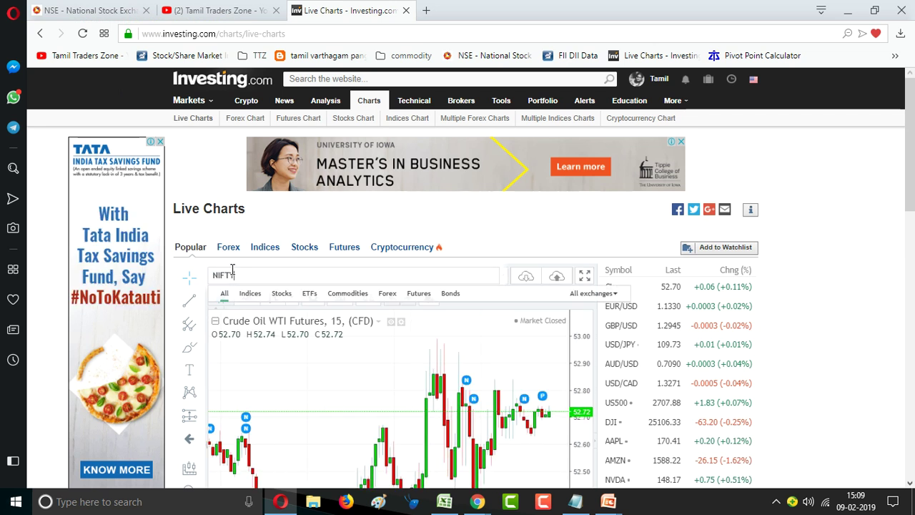
left_click(300, 309)
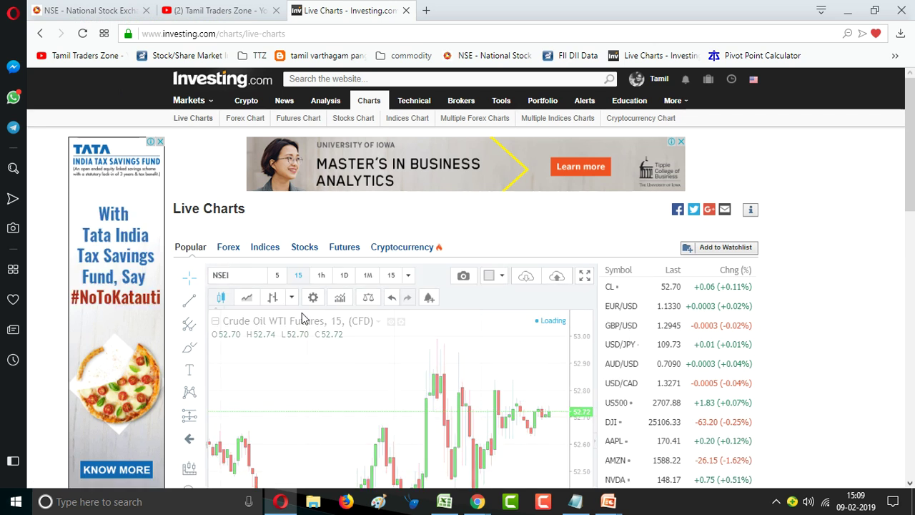
- Set the Nifty 50 chart to the 1D interval and show it full screen, enlarged around the latest candles
left_click(348, 281)
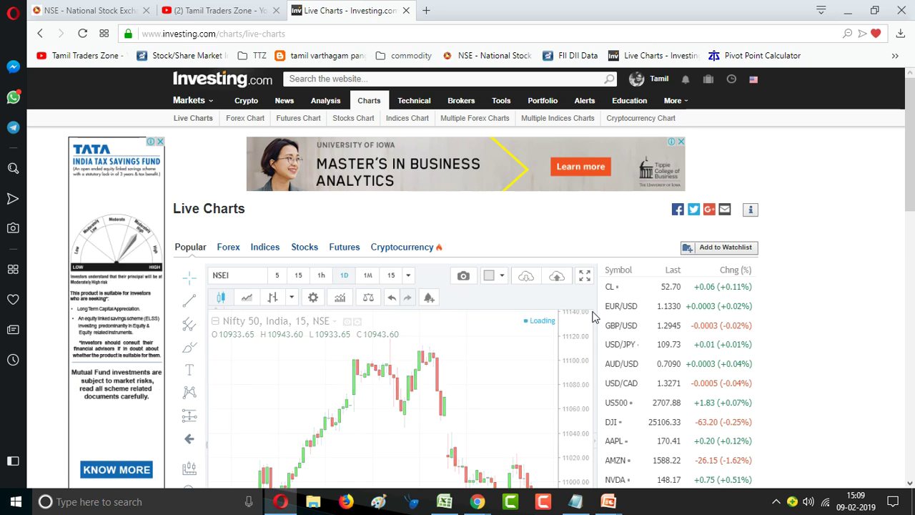
left_click(585, 277)
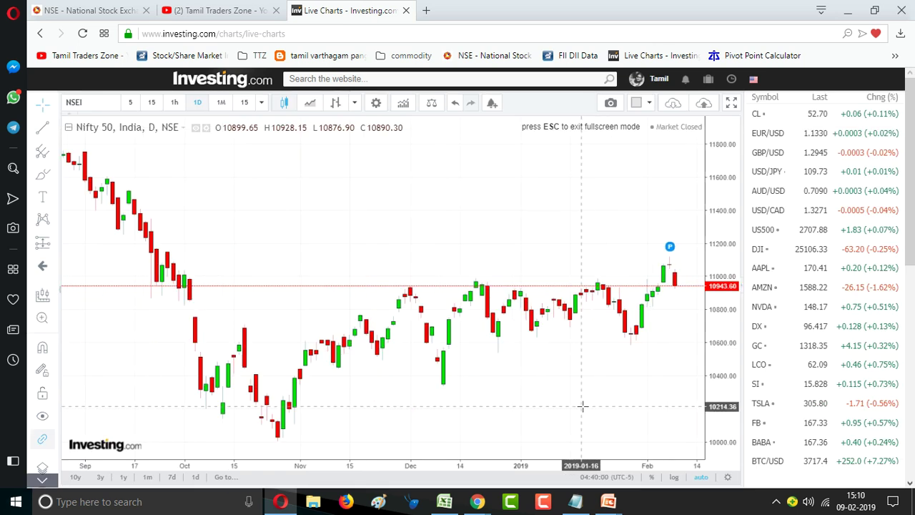
scroll(582, 406, "up", 5)
scroll(582, 406, "up", 2)
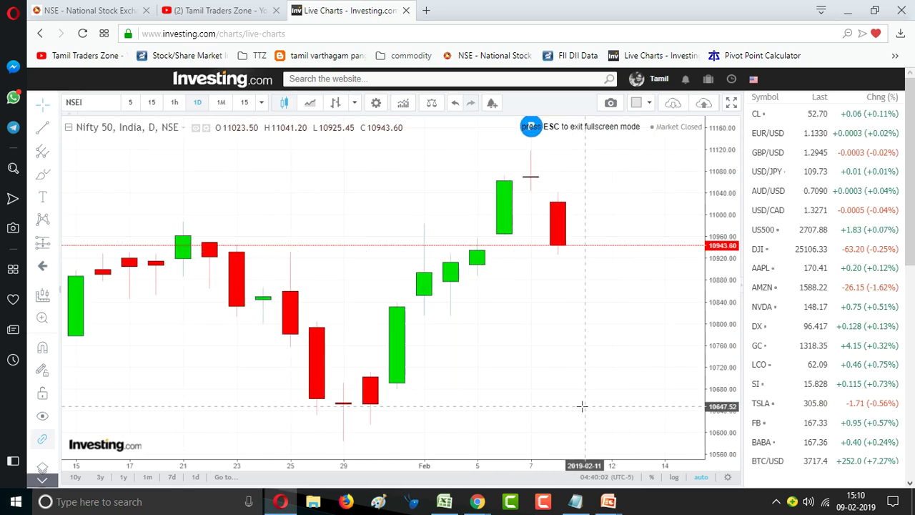
scroll(592, 250, "up", 1)
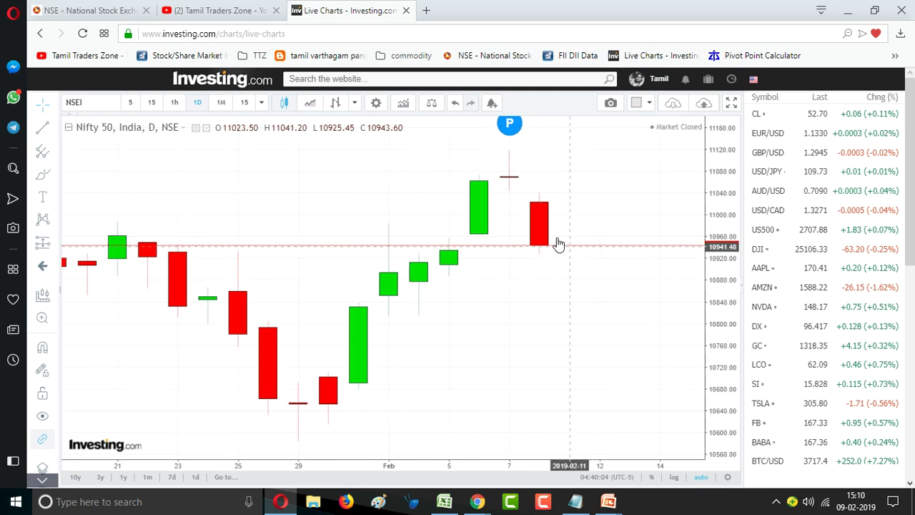
- Compare the Nifty chart with the NSE option chain and open the quote for the 10900 call option
left_click(100, 11)
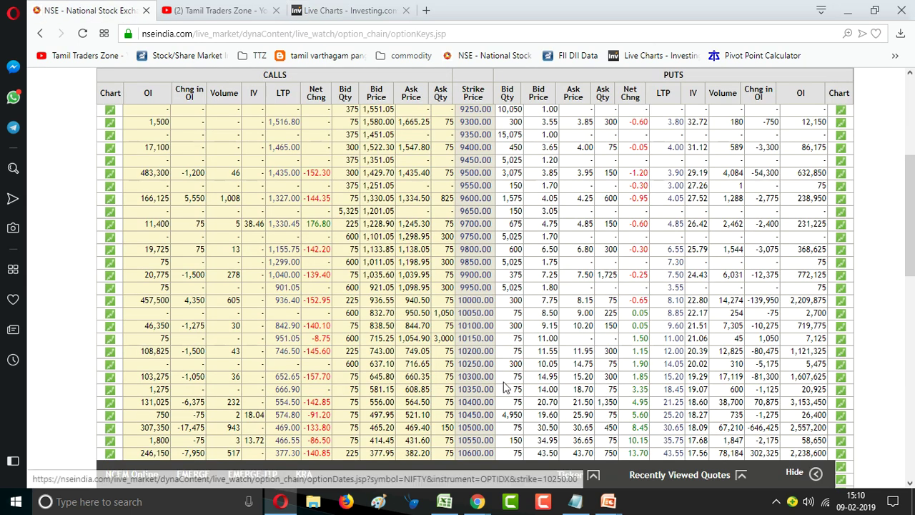
key("ctrl+Tab")
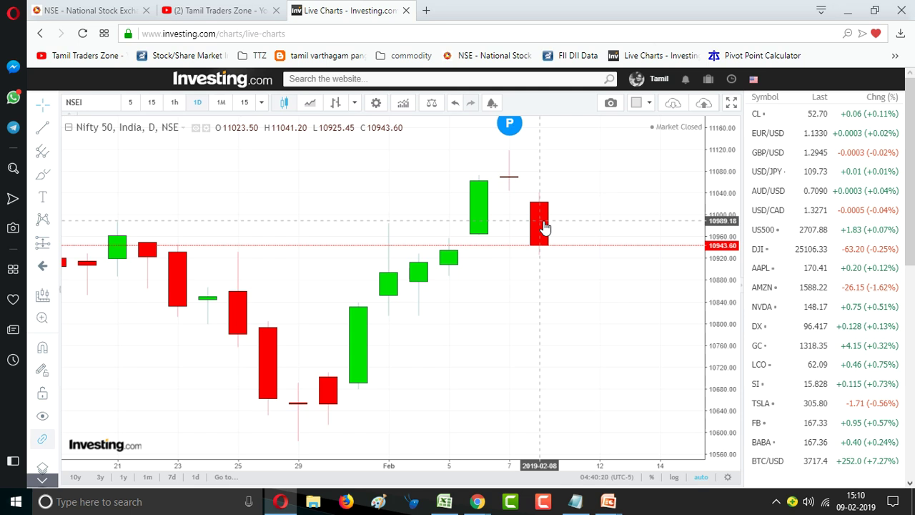
left_click(83, 9)
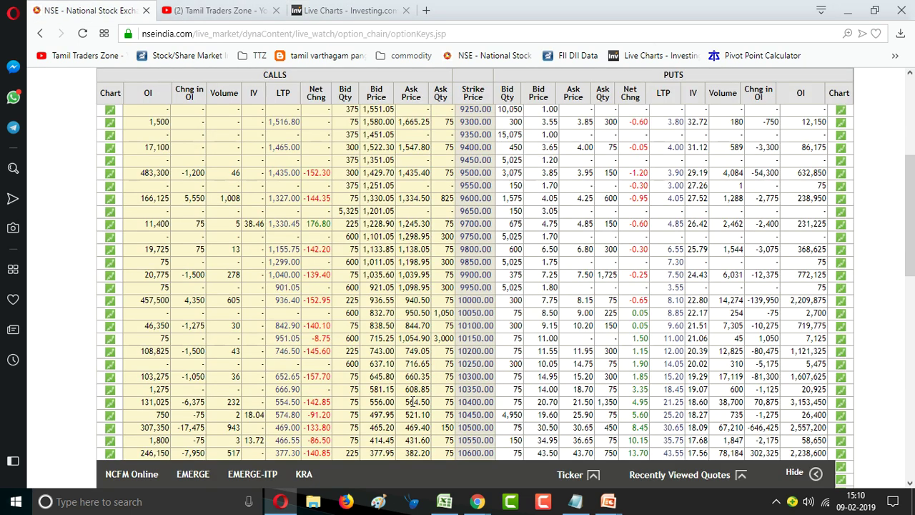
scroll(414, 468, "down", 2)
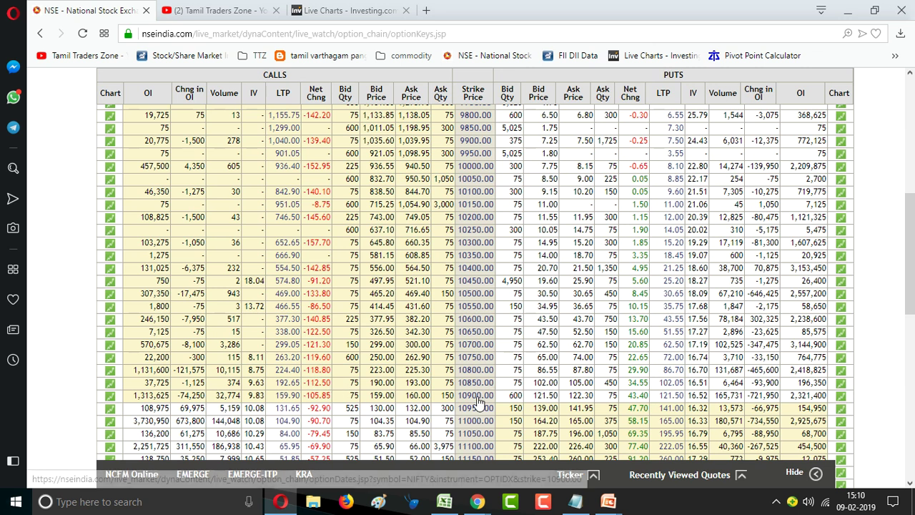
left_click(288, 402)
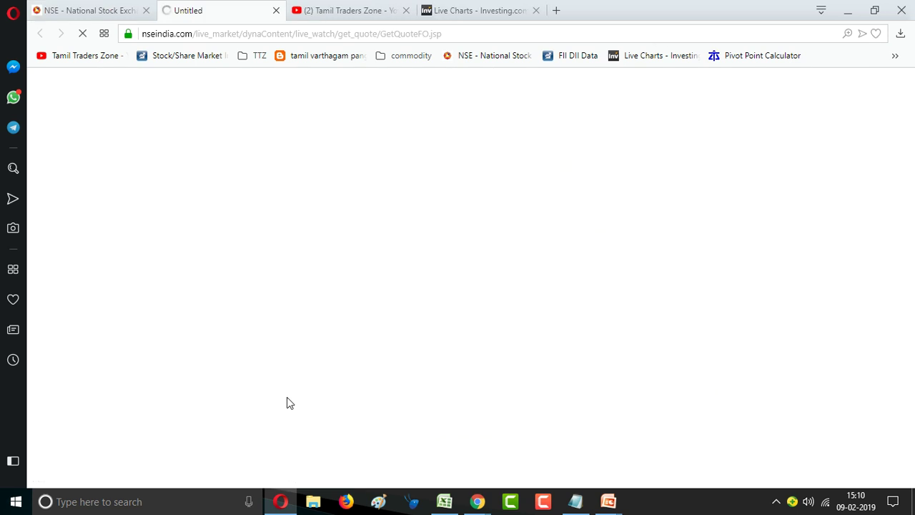
scroll(288, 399, "down", 3)
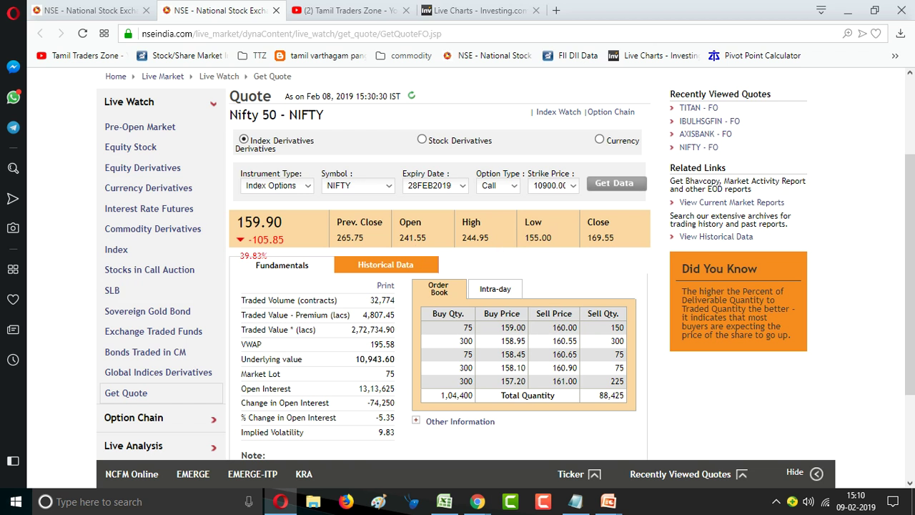
- Switch to Excel and enter the strike price 10900 in cell E4 and 240 in cell E5
left_click(445, 502)
left_click(247, 171)
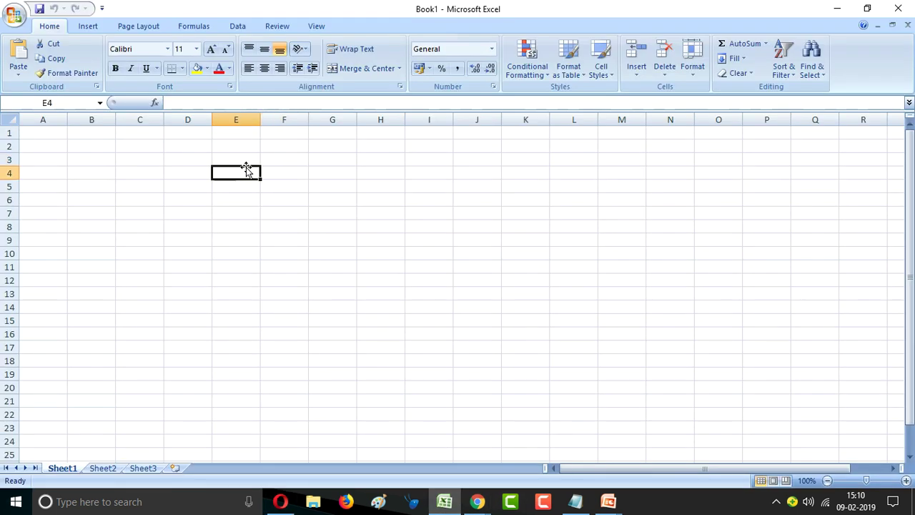
type("10900")
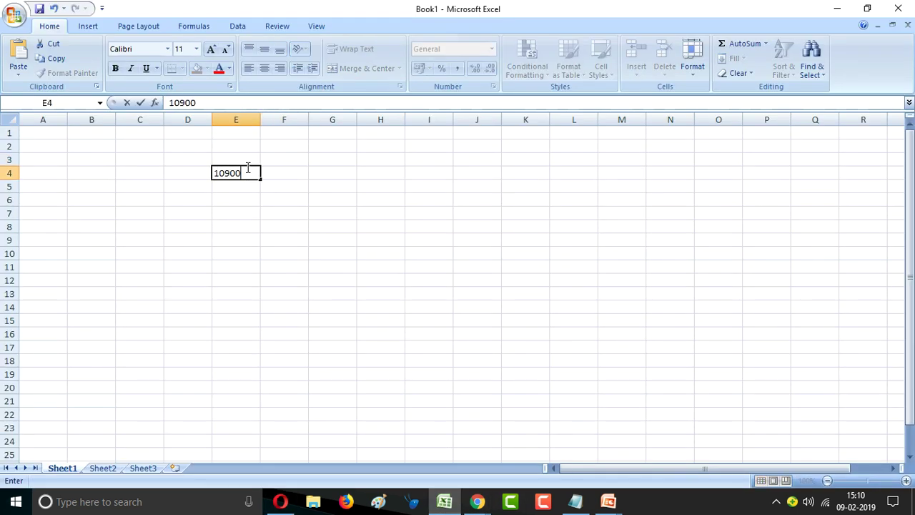
key("Return")
type("2")
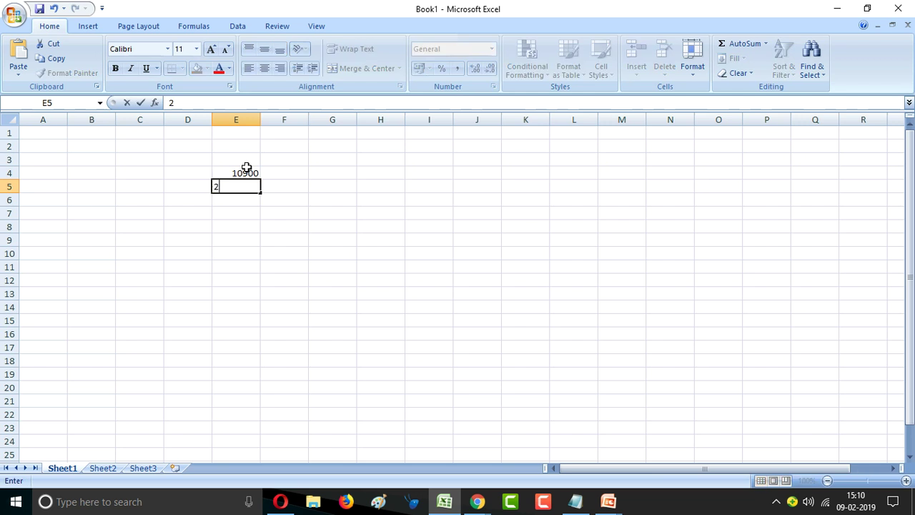
type("40")
key("Return")
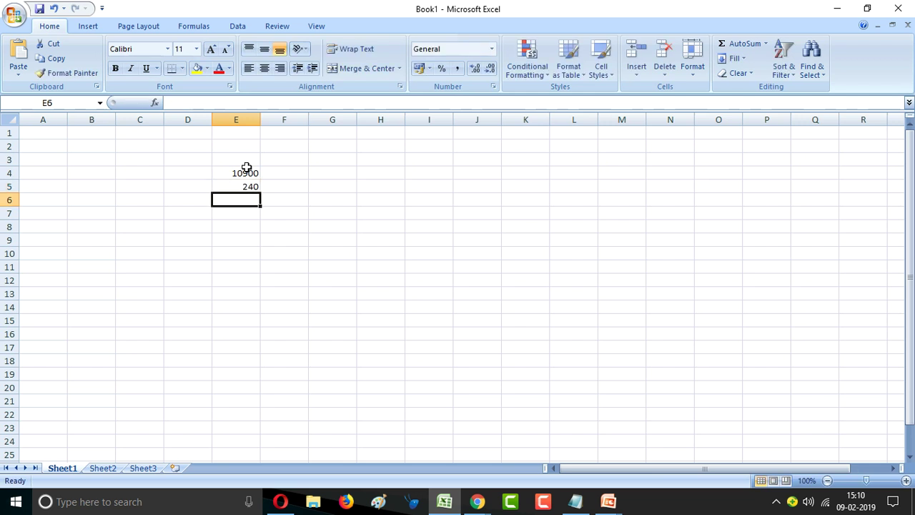
- Enter the label Sell in cell E6 and the price 220 in cell F6
key("Up")
key("Down")
type("Sell")
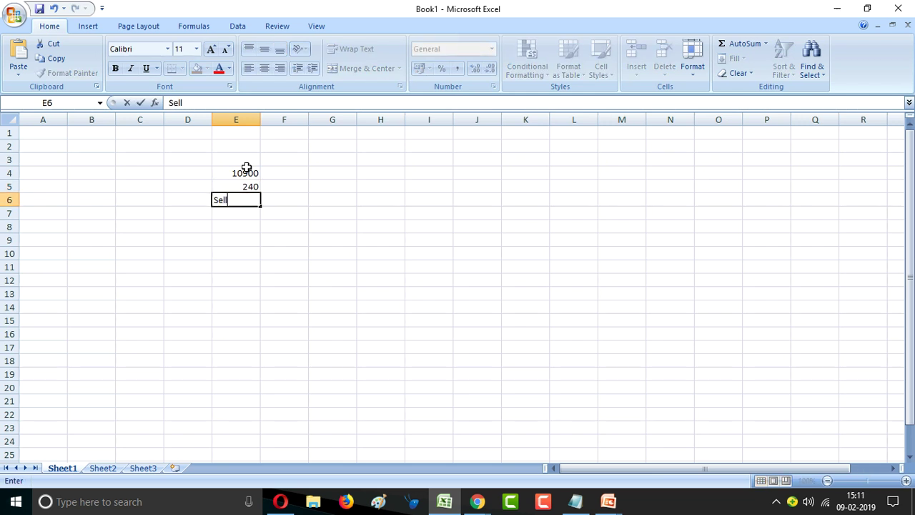
key("Tab")
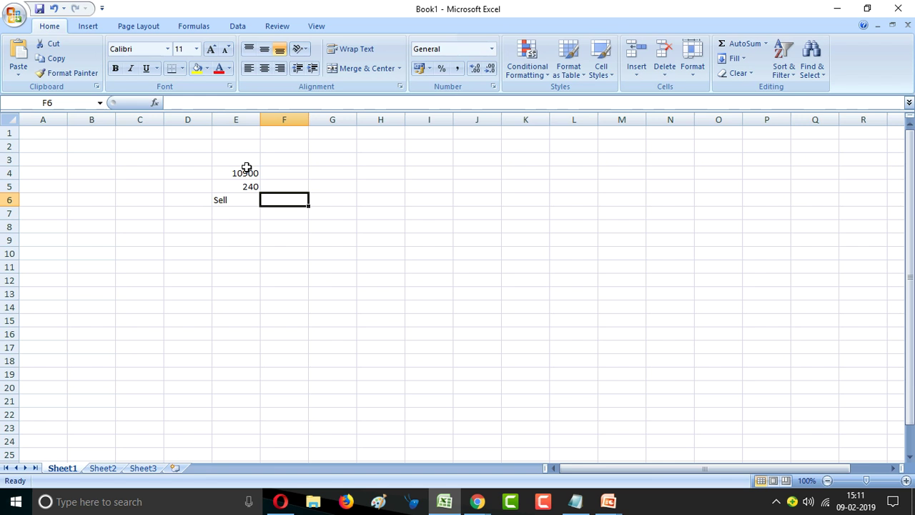
type("220")
key("Return")
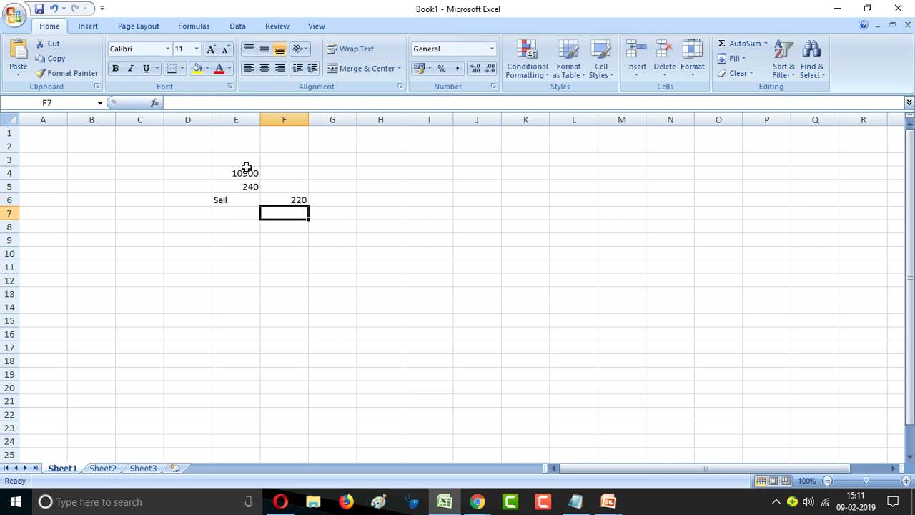
- Check the call option's low price on the NSE quote page and enter 155 in cell F7 of the workbook
key("alt+Tab")
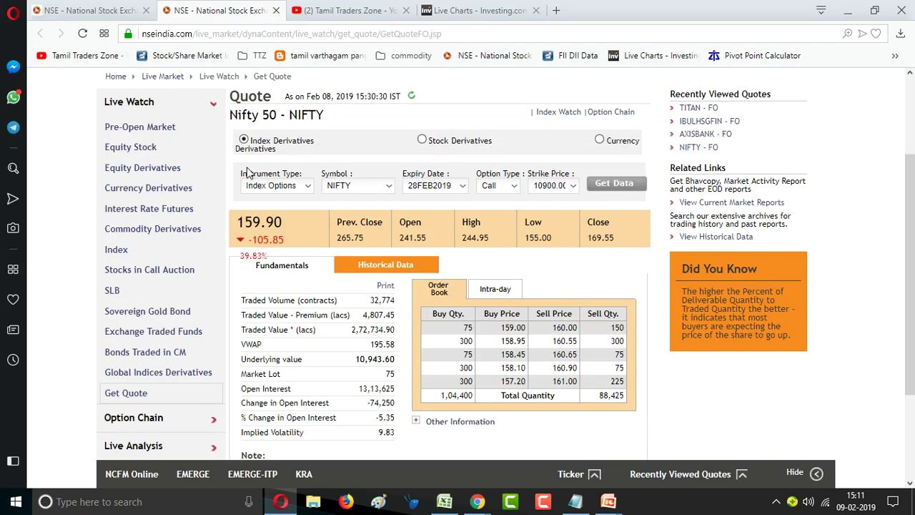
key("alt+Tab")
key("Right")
type("155")
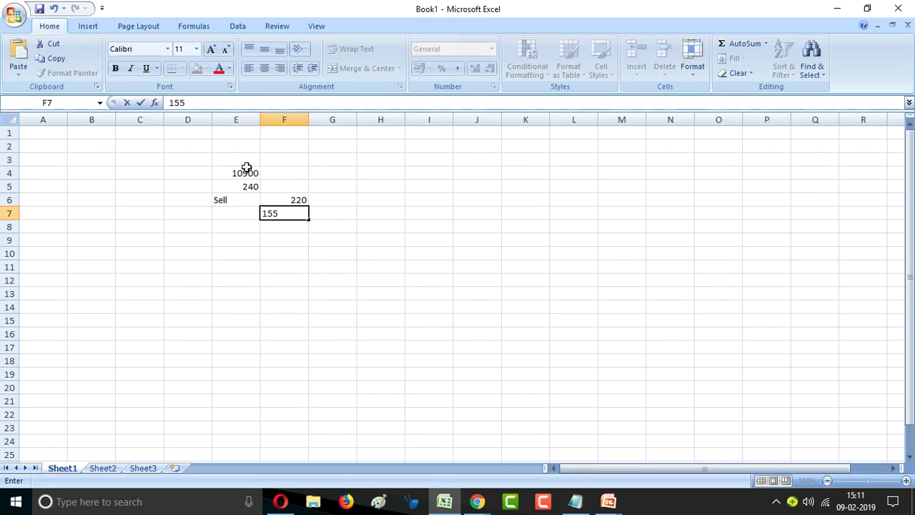
key("Right")
key("Up")
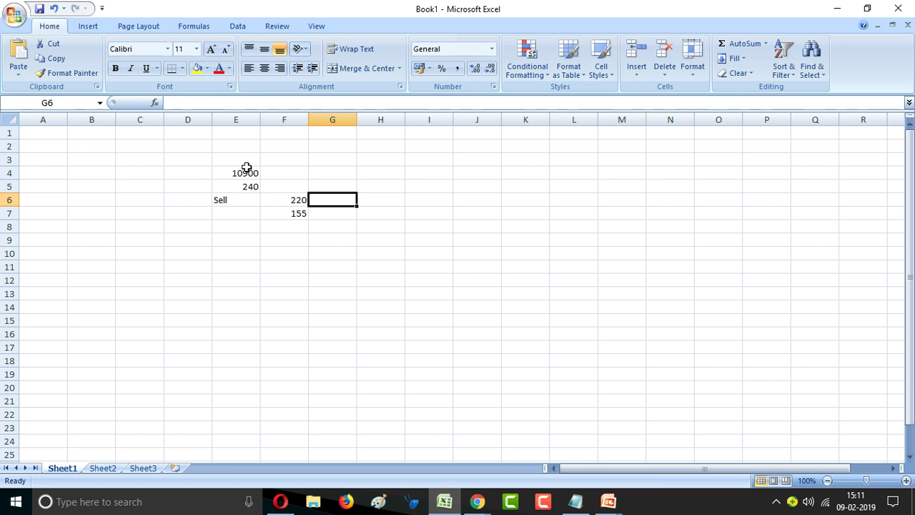
- Enter 180 in cell G6 and calculate the price difference in H6 with the formula =F6-G6
type("180")
key("Right")
type("=")
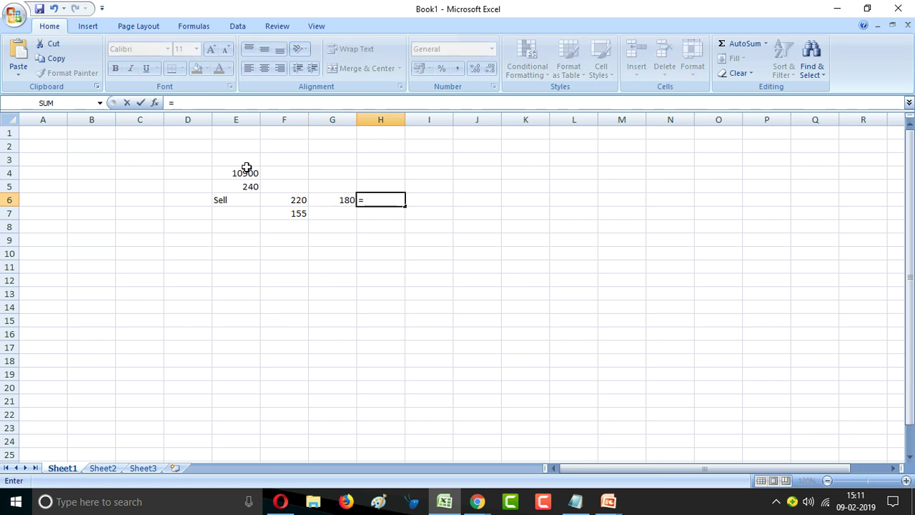
type("F6+")
key("BackSpace")
type("-")
key("Left")
key("Left")
key("Left")
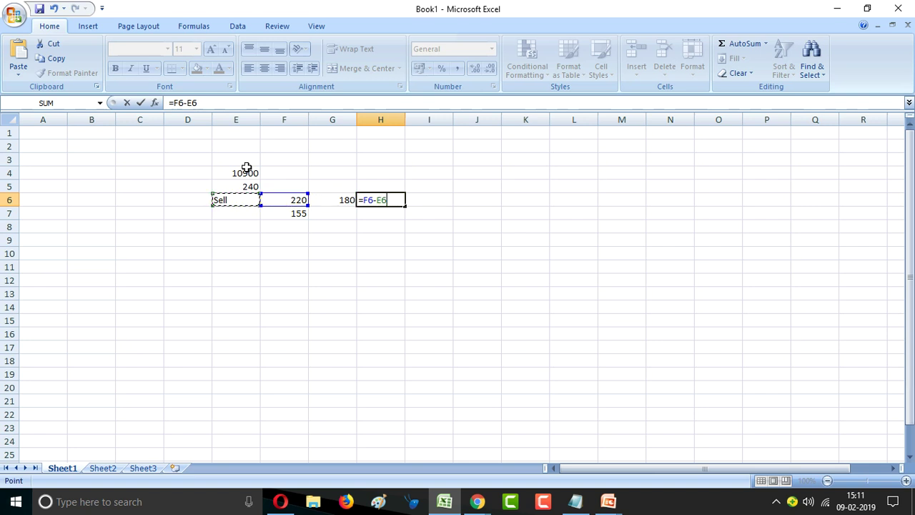
key("Right")
key("Right")
key("Return")
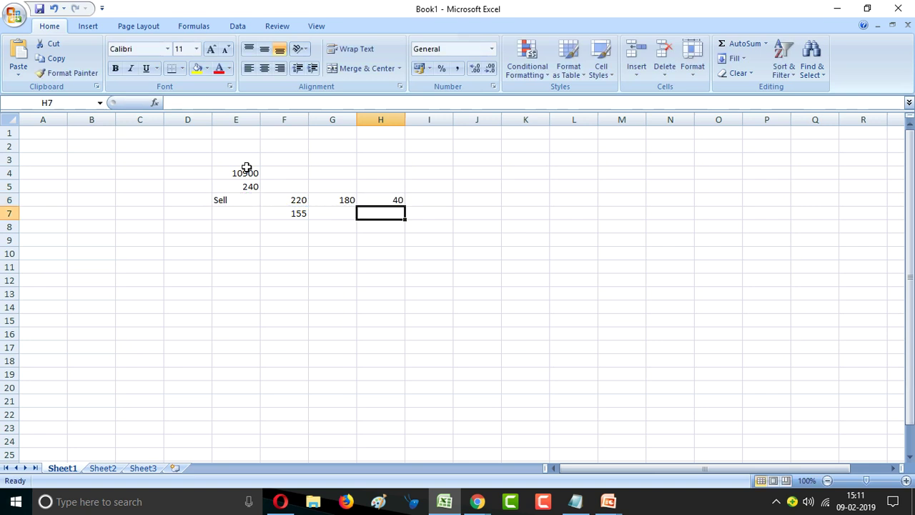
- Check the market lot on the NSE quote page and enter 75 in cell I6 of the workbook
key("Right")
key("alt+Tab")
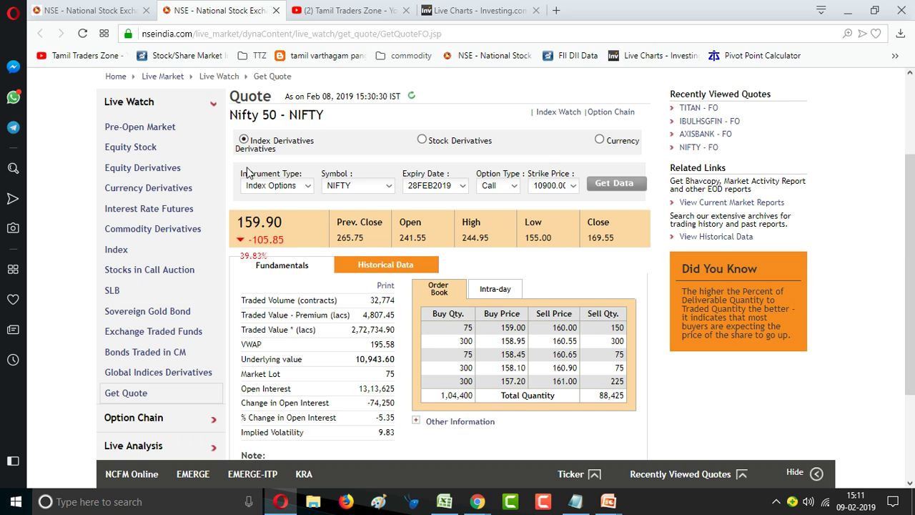
key("alt+Tab")
type("75")
key("Right")
- Calculate the total profit in cell J6 with the formula =H6*I6
type("=")
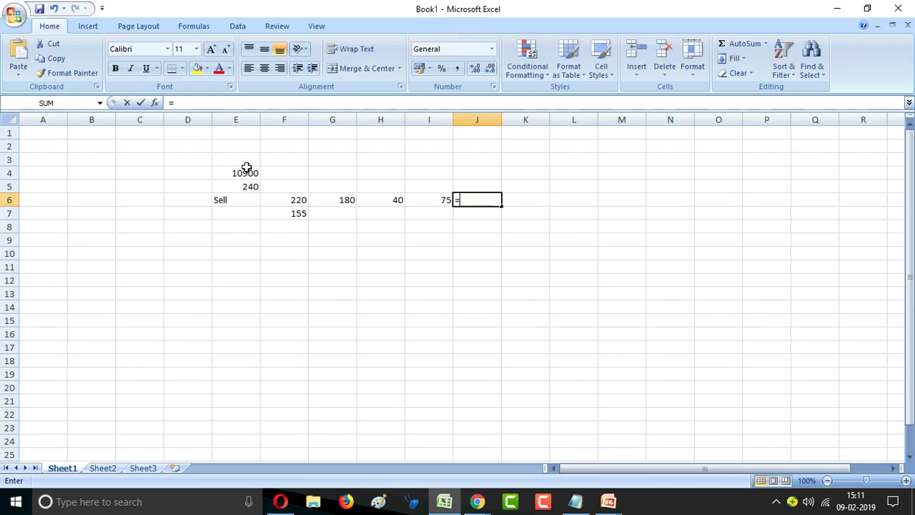
key("Left")
key("Left")
type("*")
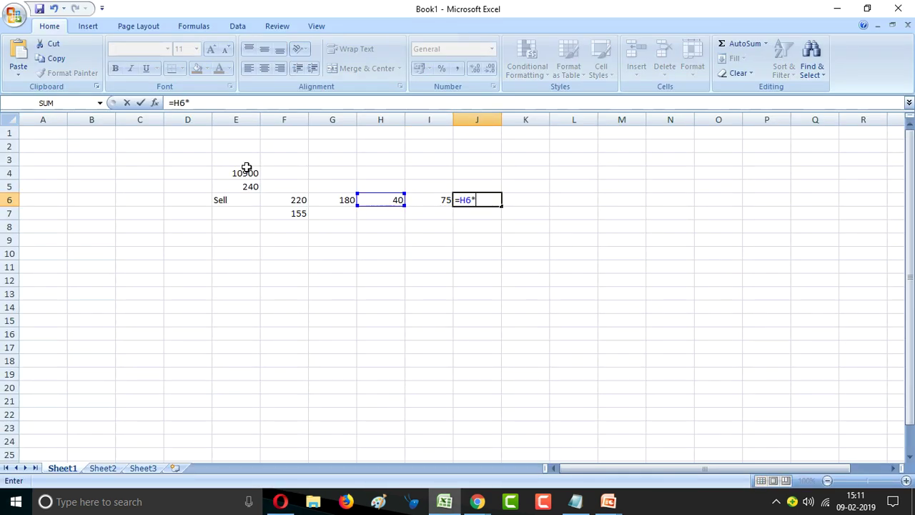
key("Left")
key("Return")
key("Up")
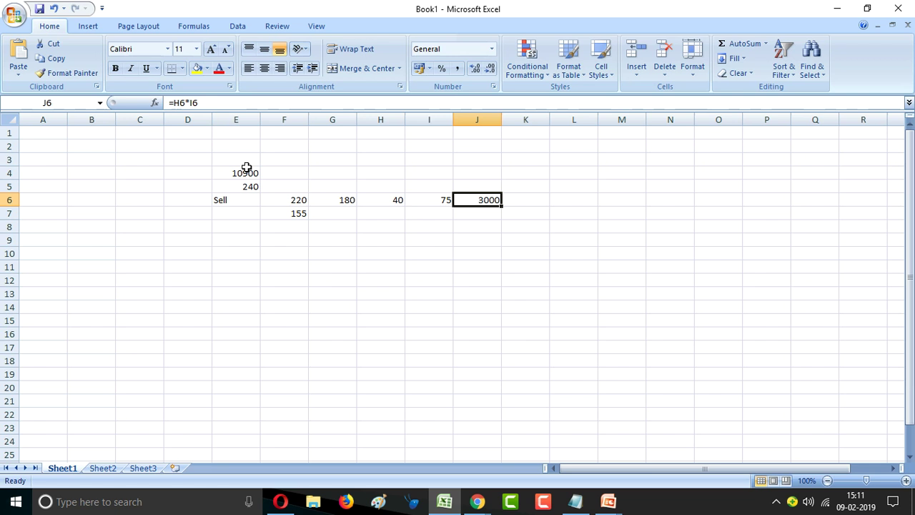
- Replace the value in cell F7, below the sell price, with 220
key("Left")
key("Left")
key("Left")
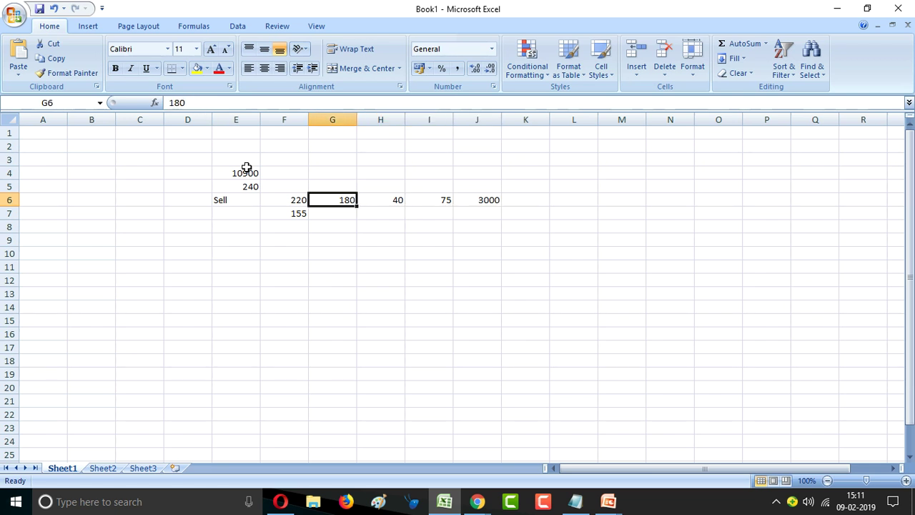
key("Left")
key("Down")
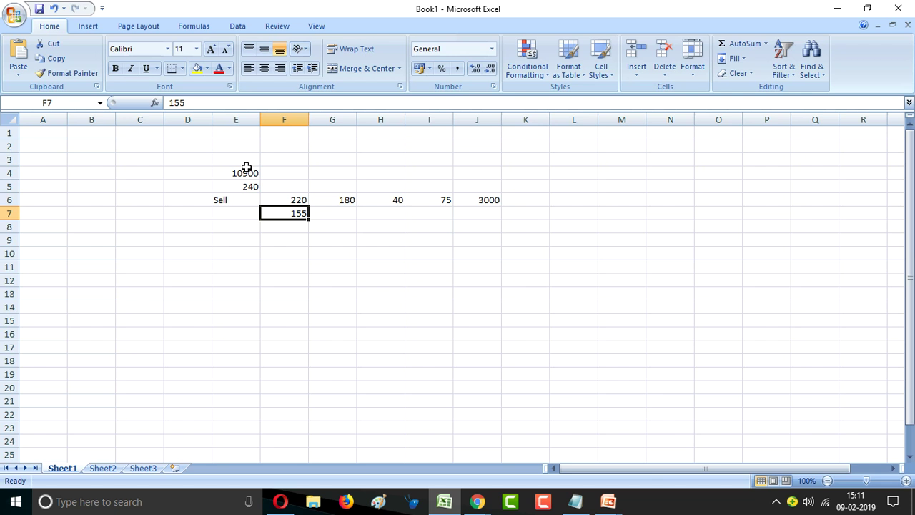
type("220")
key("Tab")
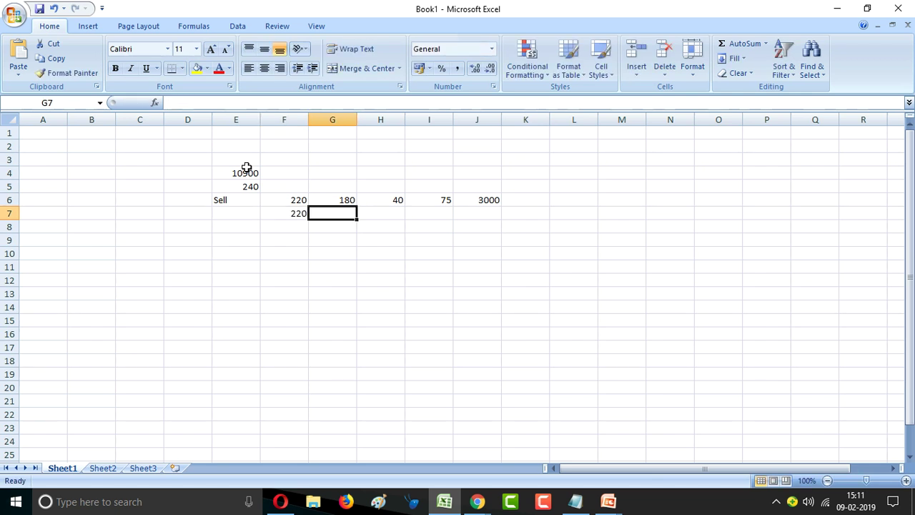
key("Left")
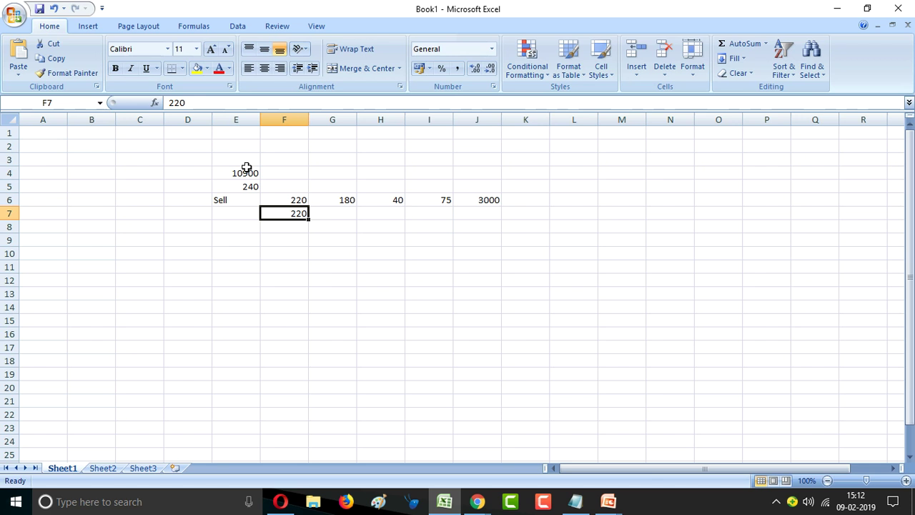
- Switch to the PowerPoint slide show and advance from the Disclaimer slide to the slide with the P&L formula
key("alt+Tab")
key("alt+Tab")
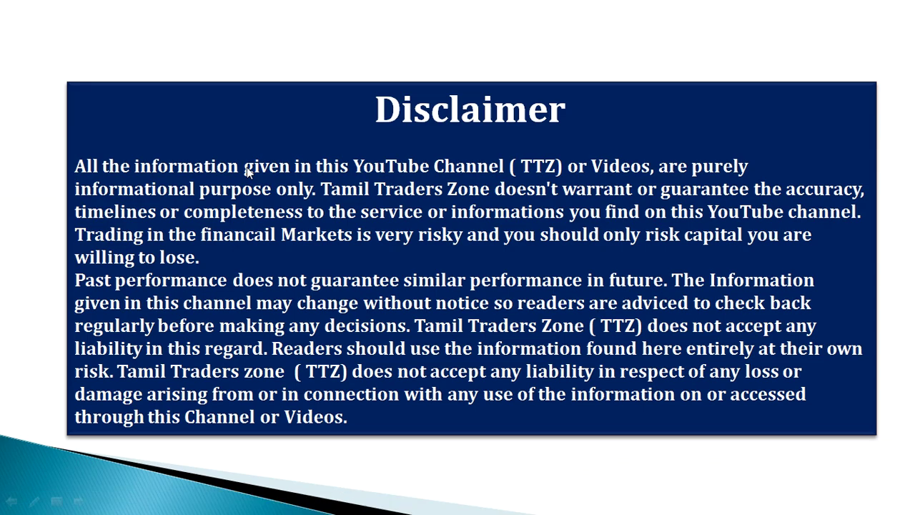
left_click(247, 168)
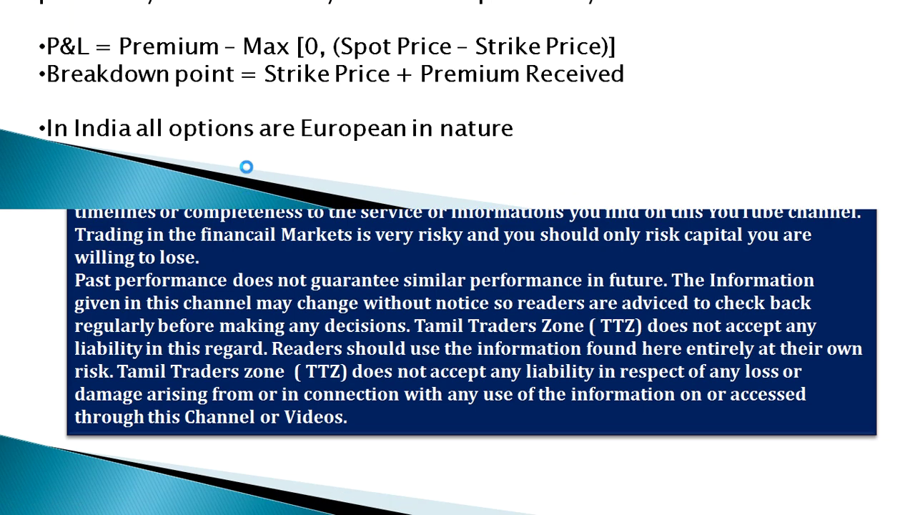